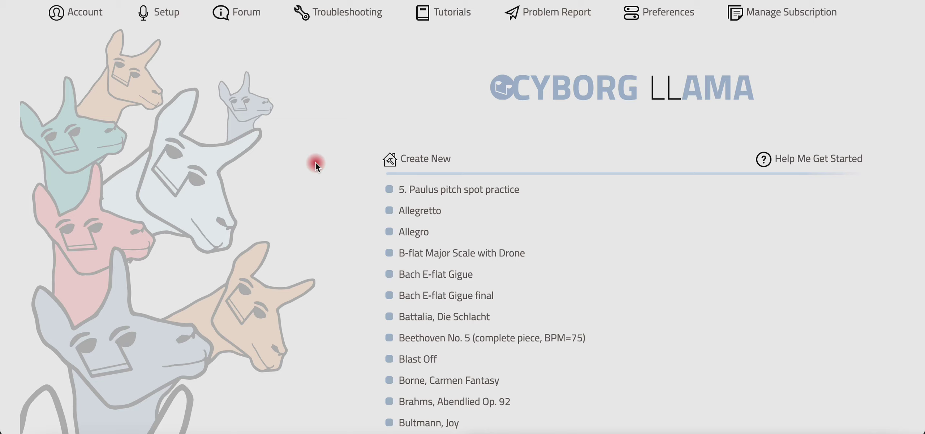
# - Scroll down the project list and open the Crazy Chicken Dance project
pyautogui.scroll(-5, 356, 219)
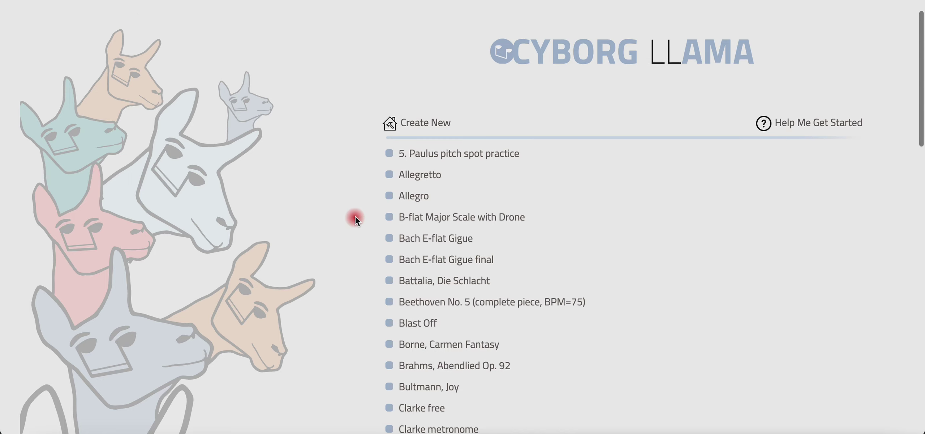
pyautogui.scroll(-6, 355, 217)
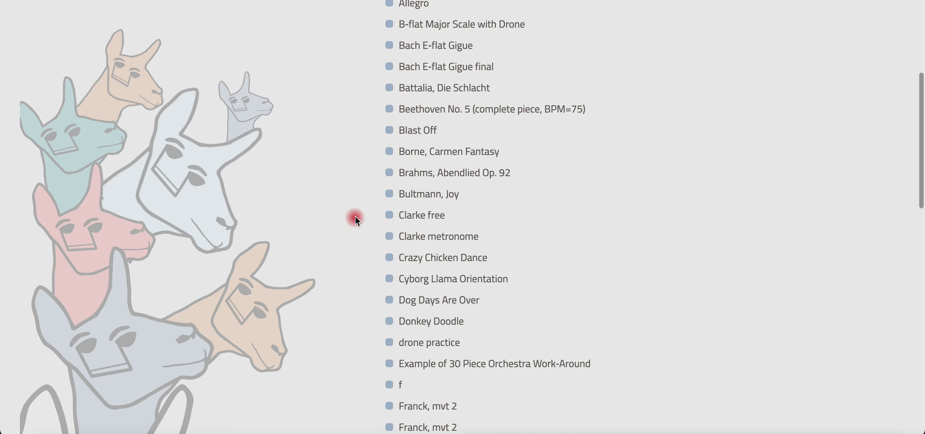
pyautogui.click(434, 258)
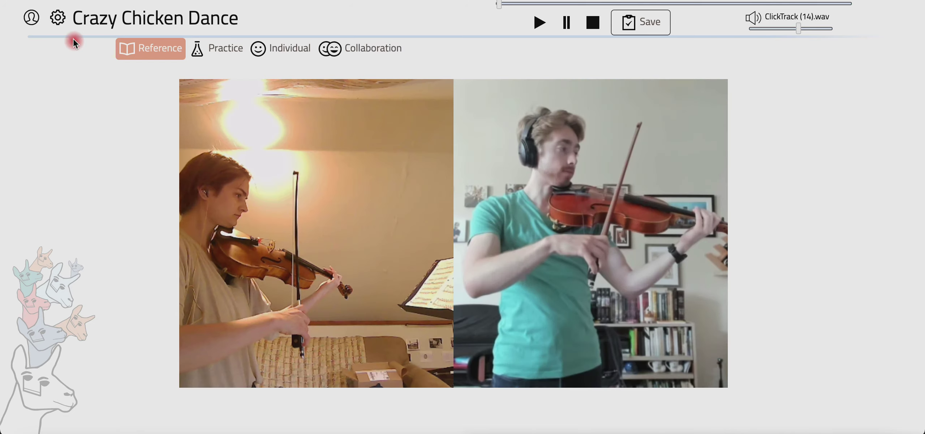
# - Go to the project's Administrate page via the gear menu and select the New Collaborators box
pyautogui.click(62, 22)
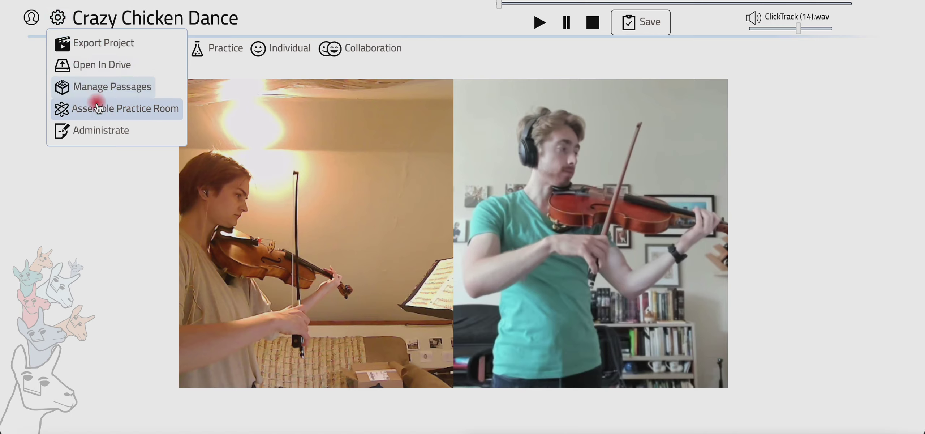
pyautogui.click(122, 132)
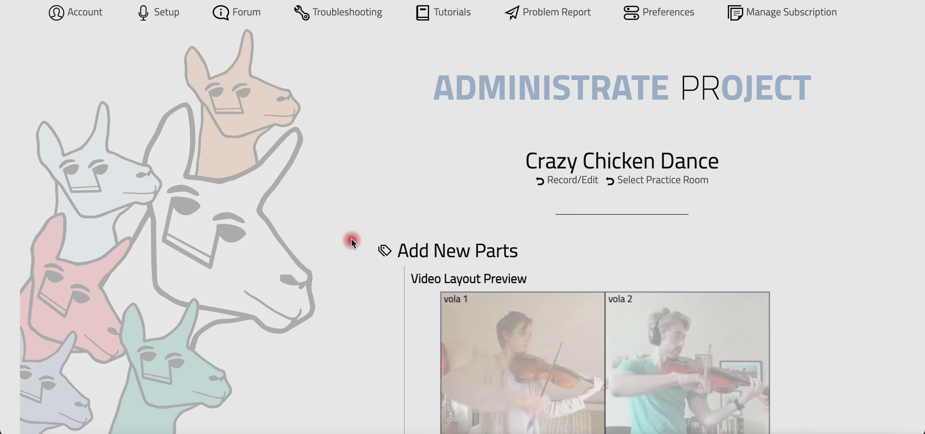
pyautogui.scroll(-3, 351, 238)
pyautogui.scroll(-3, 351, 238)
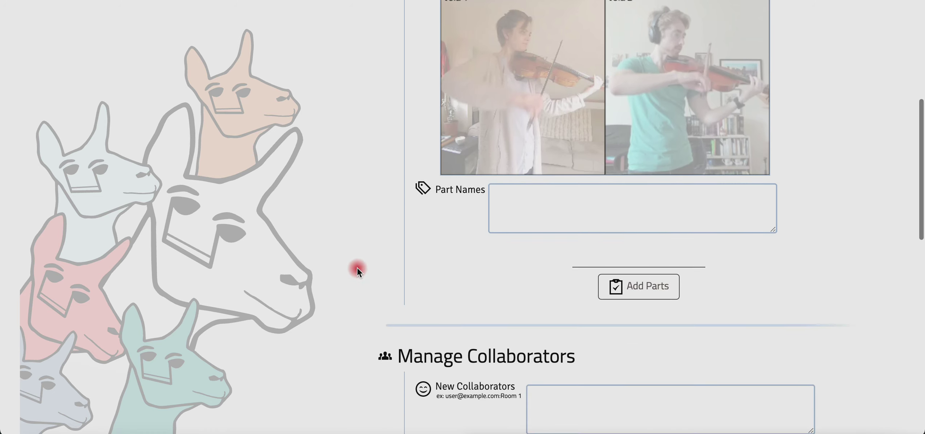
pyautogui.scroll(-2, 357, 268)
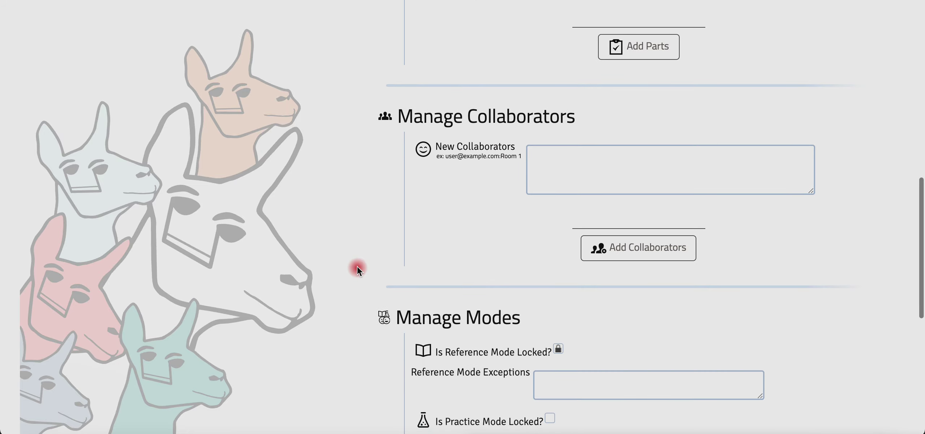
pyautogui.click(643, 177)
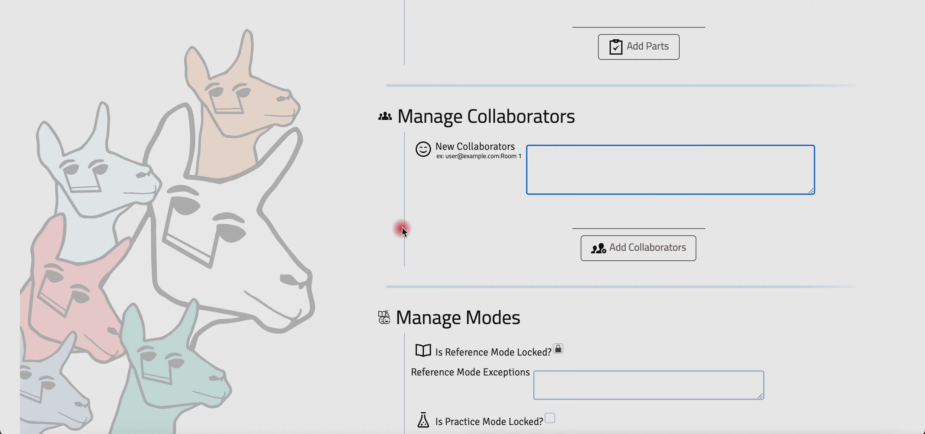
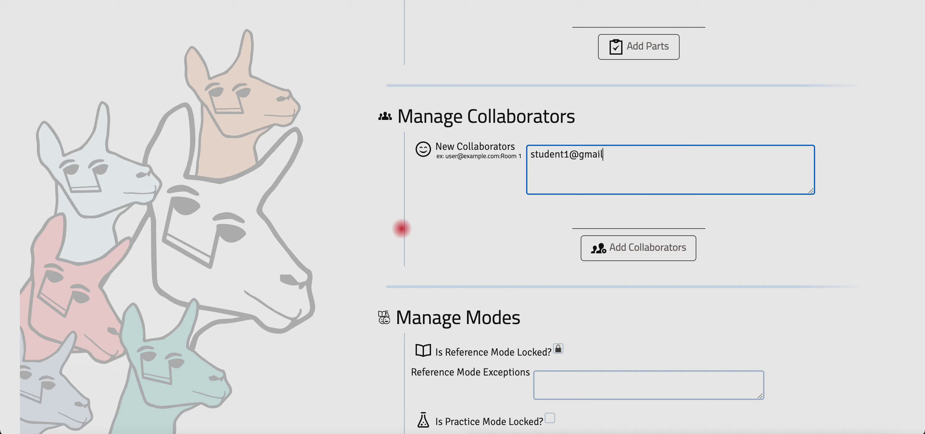
# - Enter four students' e-mail addresses, two tagged ':Room 1' and two ':Room 2', and add them
pyautogui.write(' 1 ')
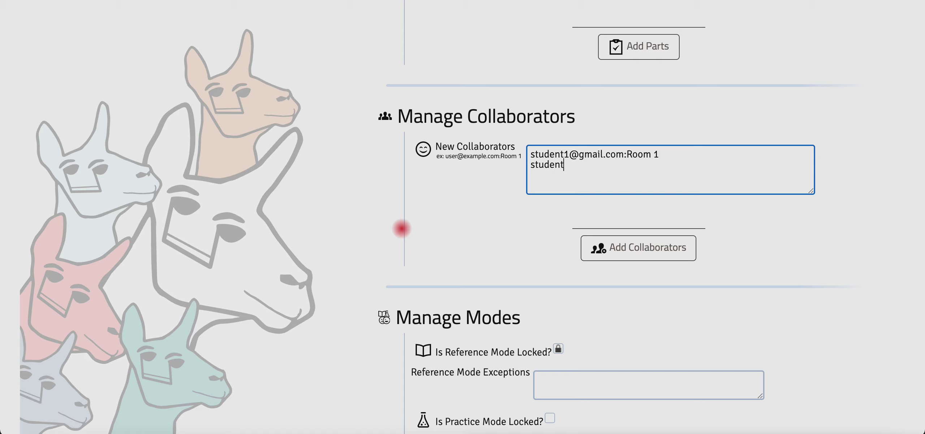
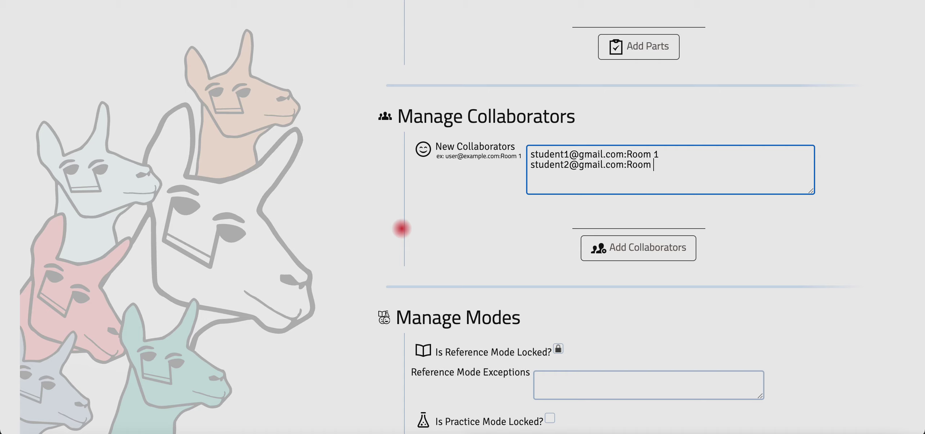
pyautogui.write('1')
pyautogui.press('Return')
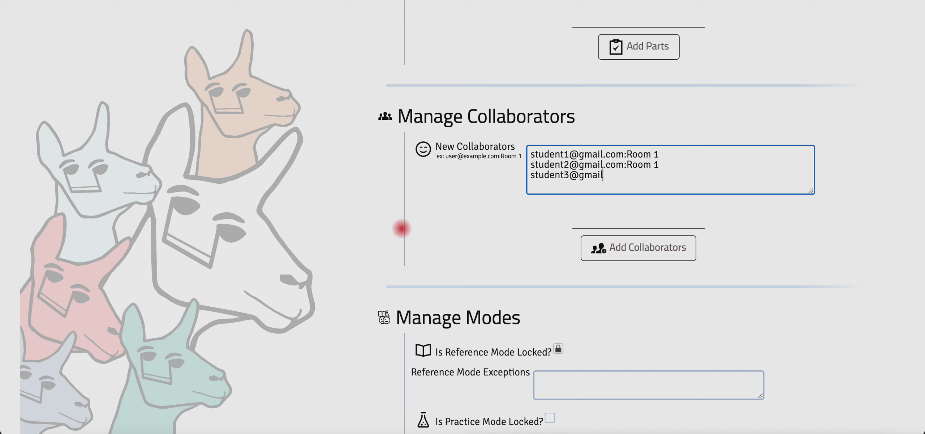
pyautogui.write('oom 2')
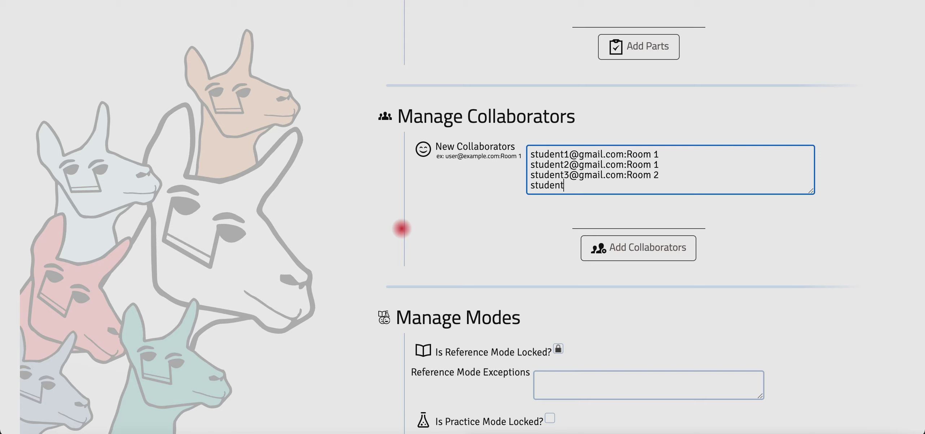
pyautogui.write('i')
pyautogui.press('BackSpace')
pyautogui.write('m')
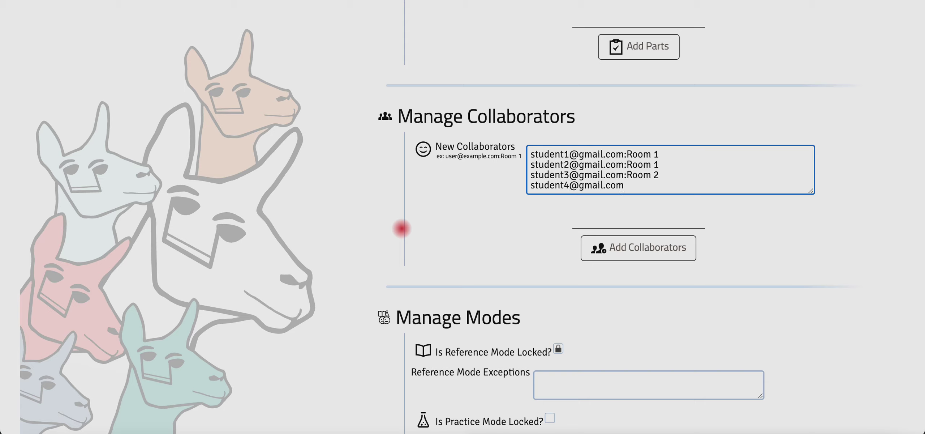
pyautogui.write(':Room 2')
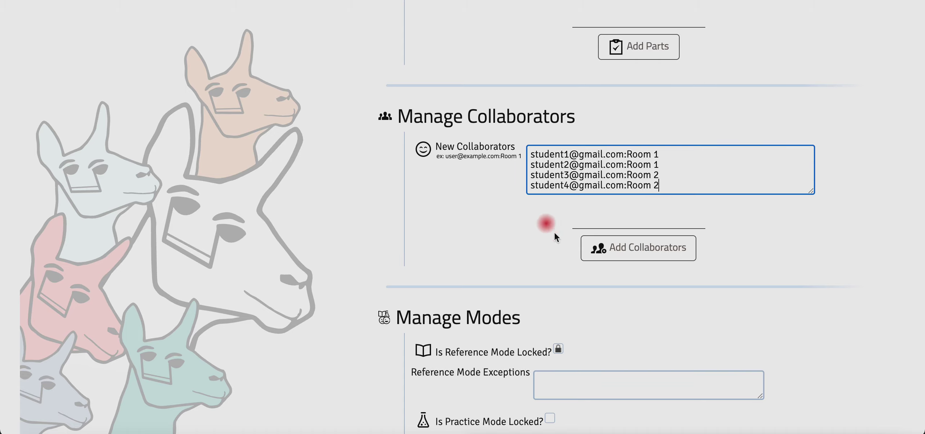
pyautogui.click(629, 252)
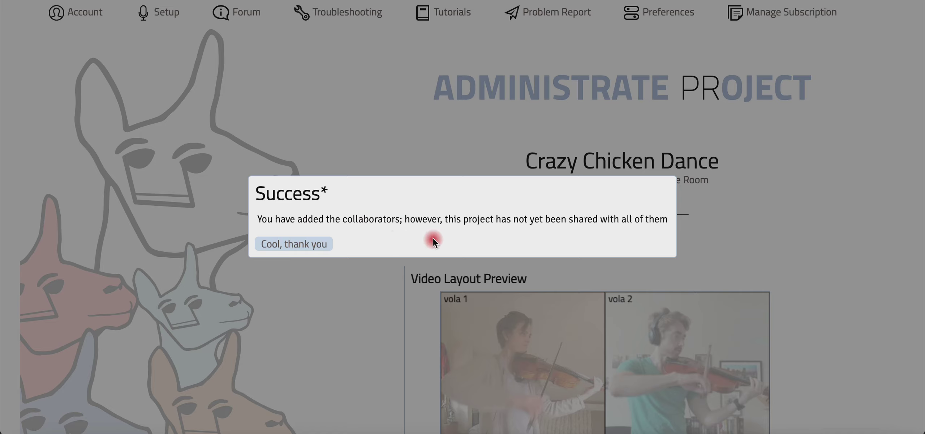
# - Dismiss the Success notice saying the project isn't yet shared with all collaborators
pyautogui.click(321, 245)
# - Scroll to Manage Collaborators to view two students in Room 1 and two in Room 2
pyautogui.scroll(-15, 369, 303)
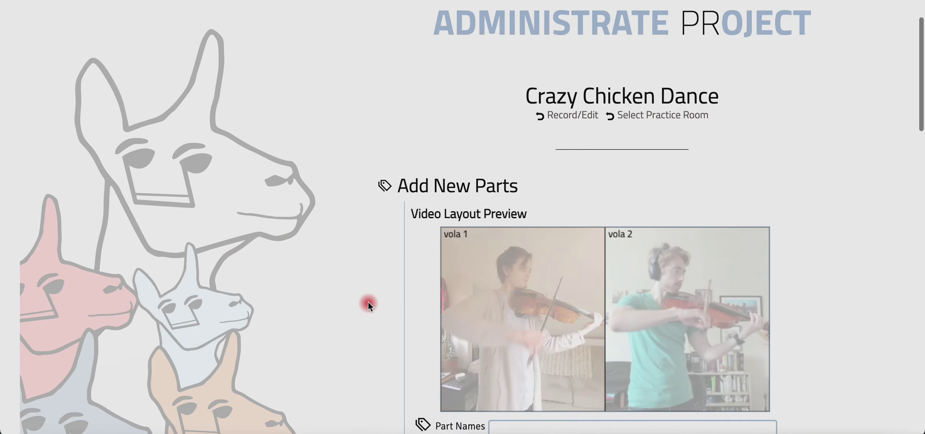
pyautogui.scroll(-2, 368, 303)
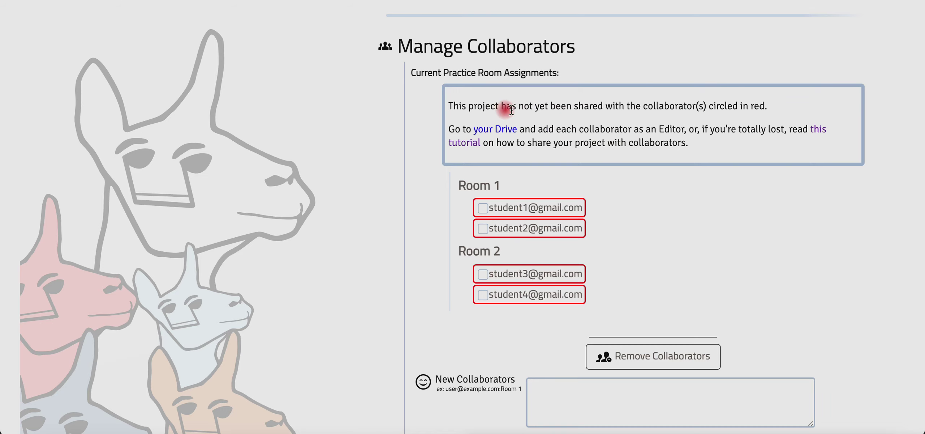
pyautogui.scroll(-1, 409, 142)
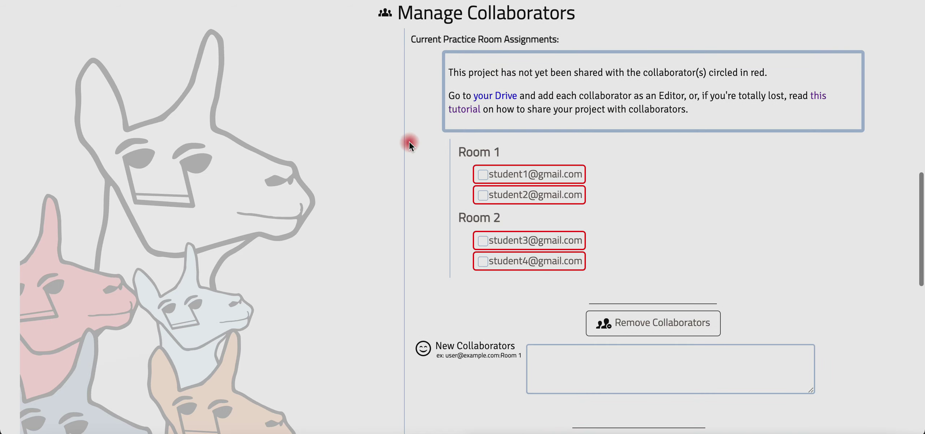